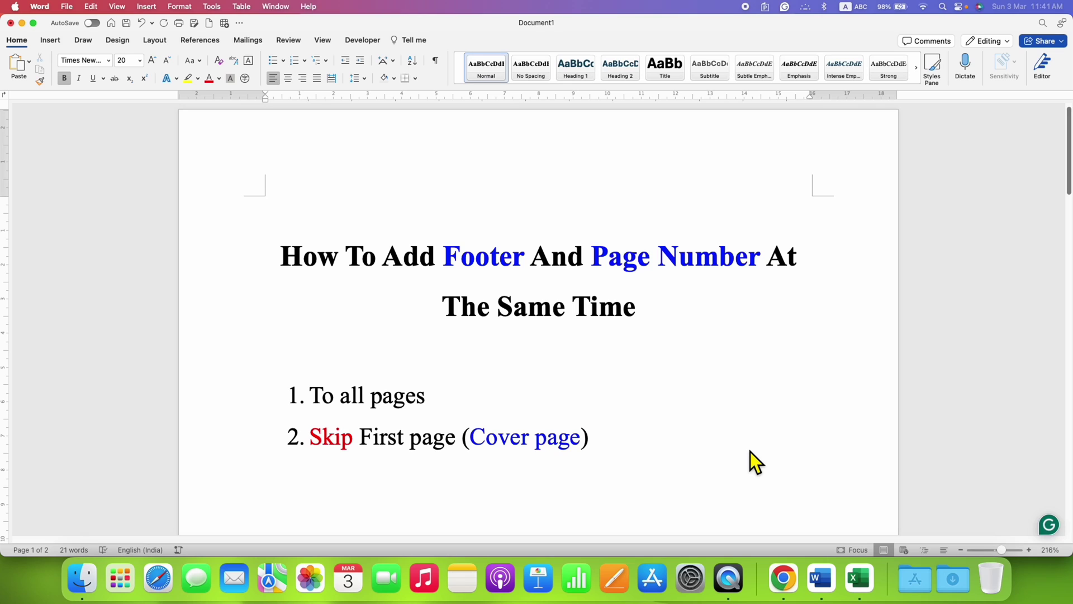
Highlight the words 'Footer' and 'Page Number' in the title
double_click(478, 270)
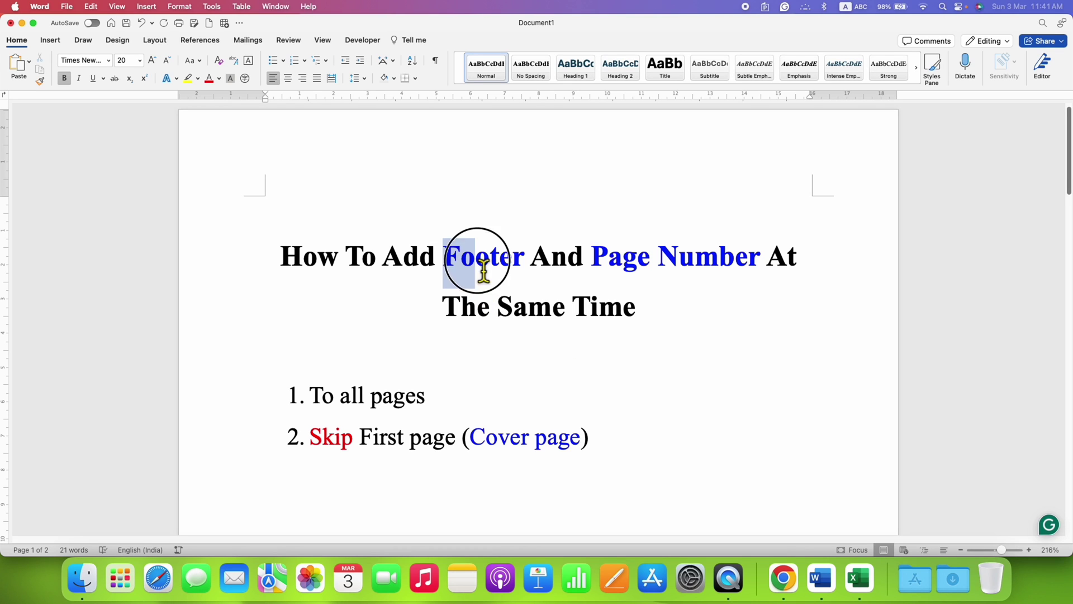
drag(594, 266, 755, 263)
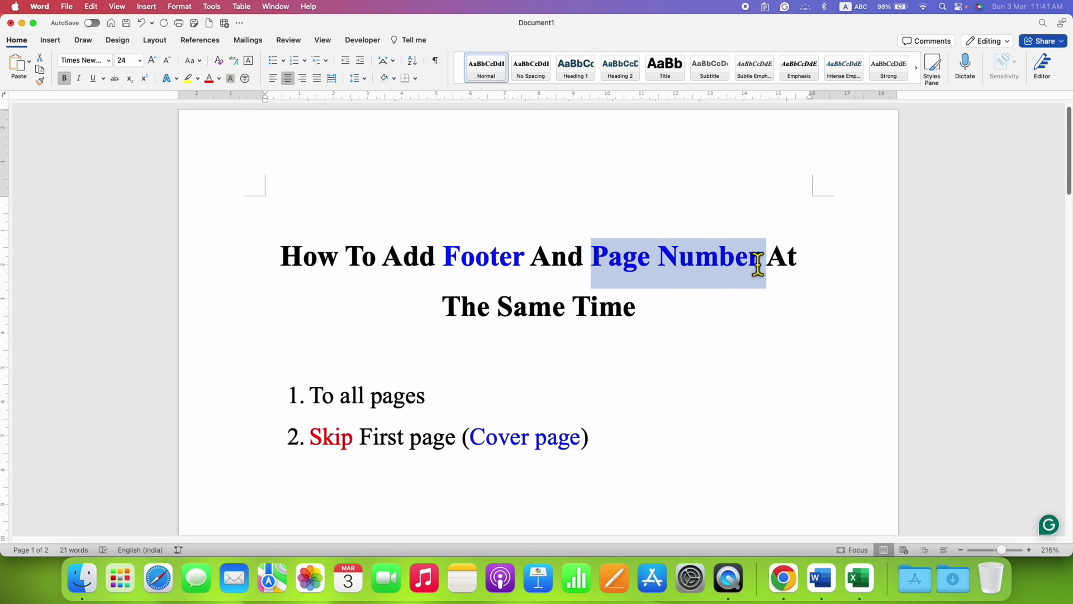
click(585, 358)
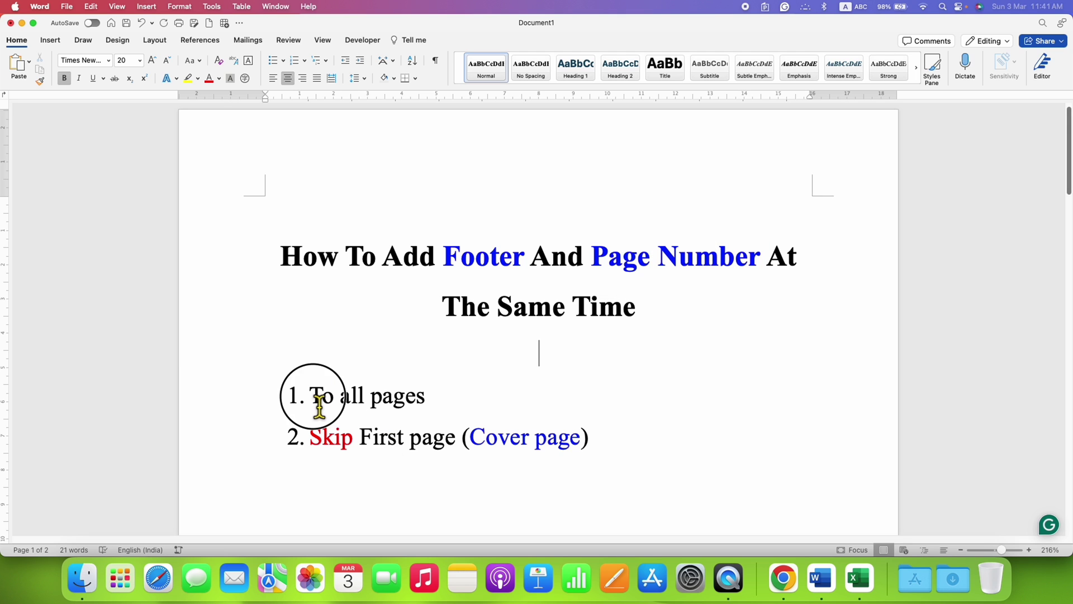
Highlight the two list items, then zoom out to show more of the document
drag(312, 394, 421, 400)
scroll(613, 430, down, 1)
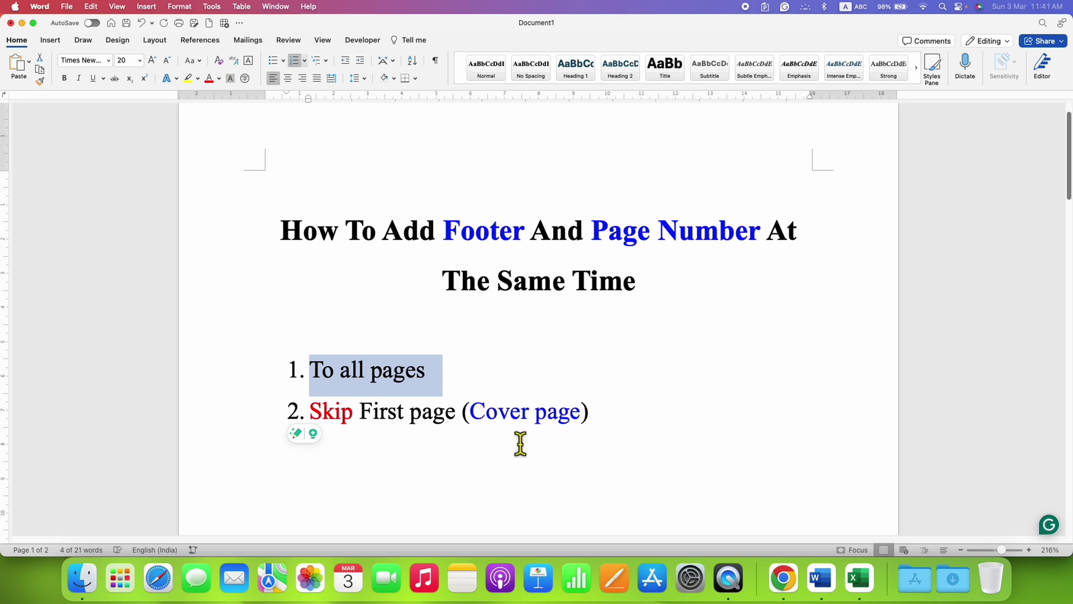
drag(309, 413, 597, 419)
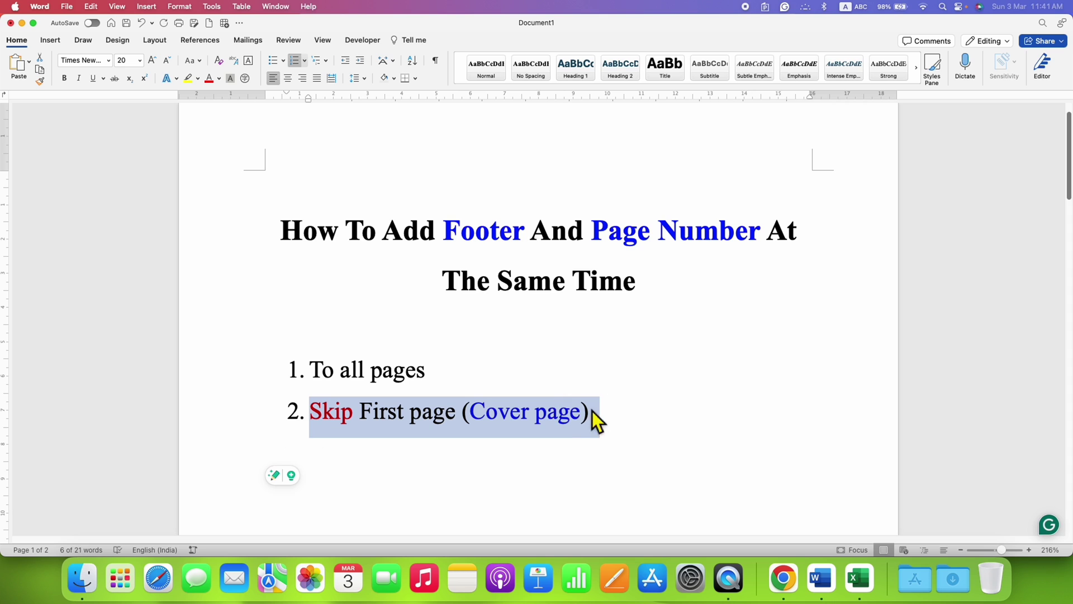
click(698, 413)
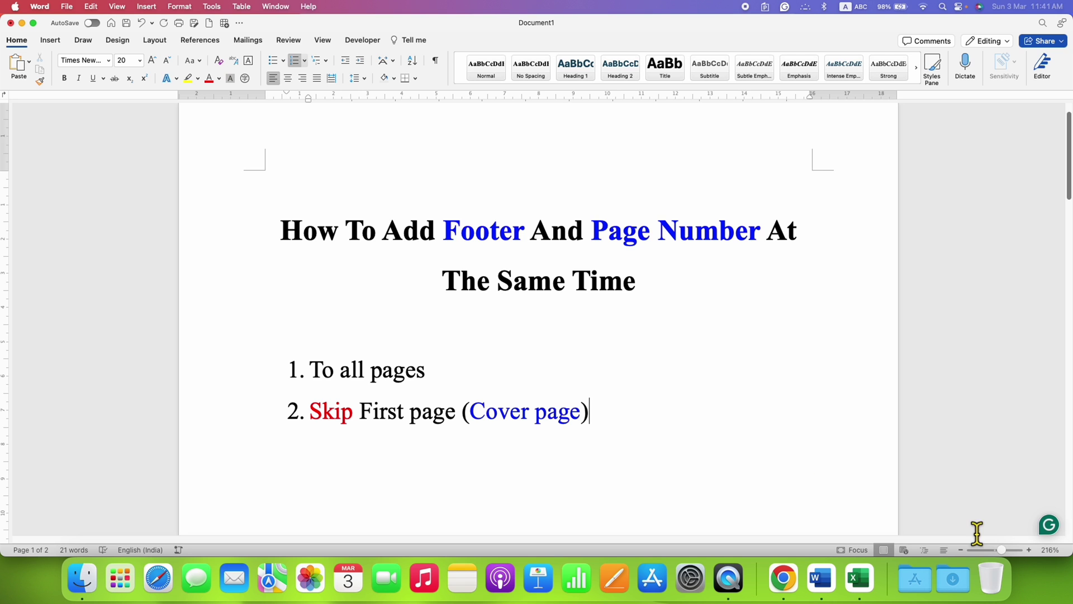
drag(1004, 552, 998, 553)
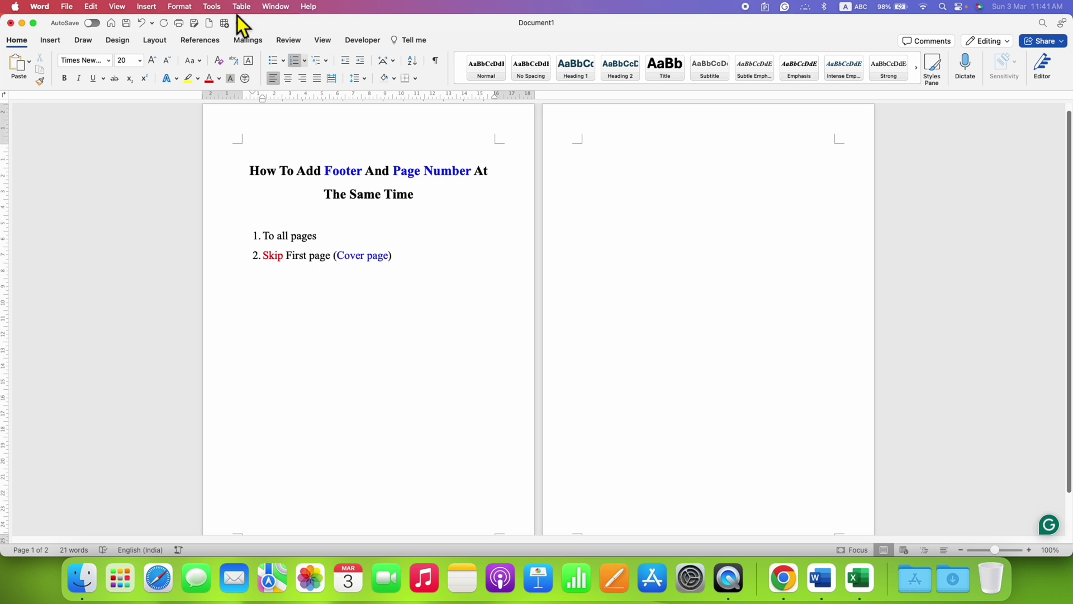
Switch to Multiple Pages view to show both pages side by side, then go to Insert
click(317, 44)
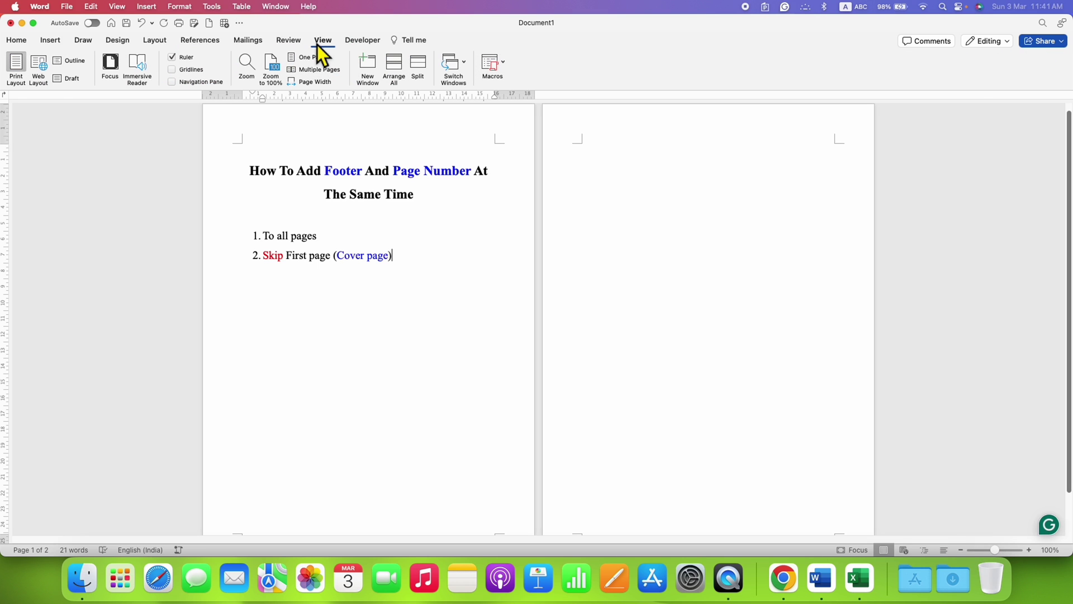
click(315, 70)
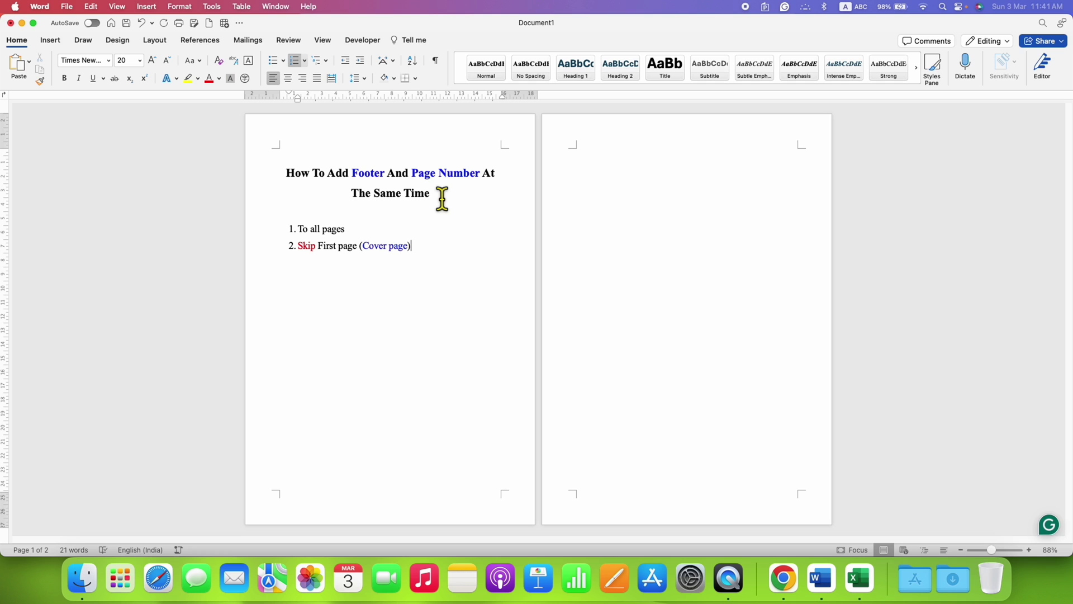
click(50, 40)
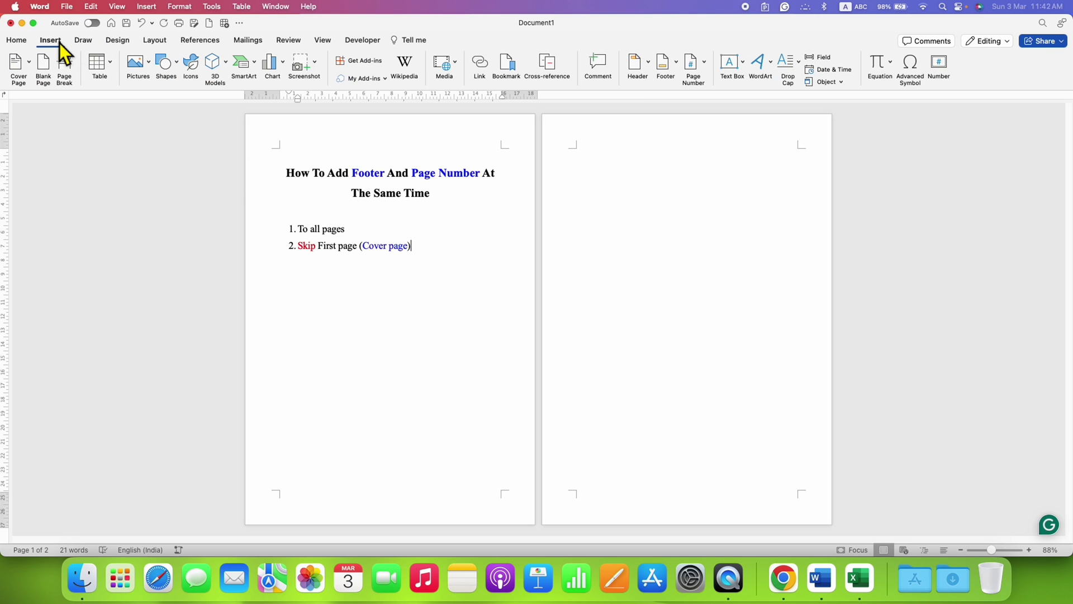
Choose Edit Footer from the Footer menu and place the cursor in page 1's footer
click(674, 67)
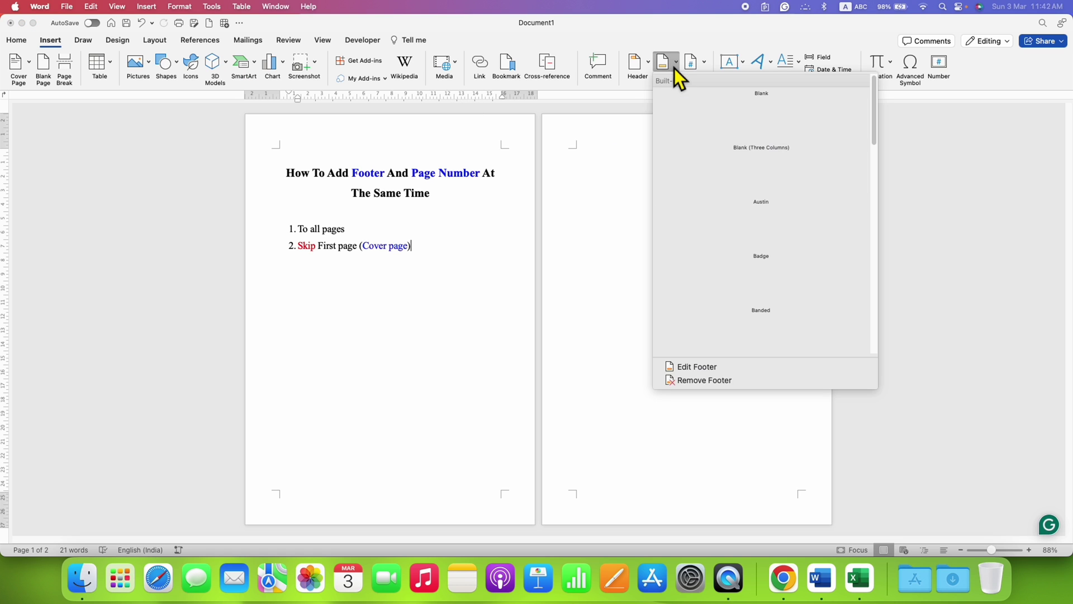
click(743, 368)
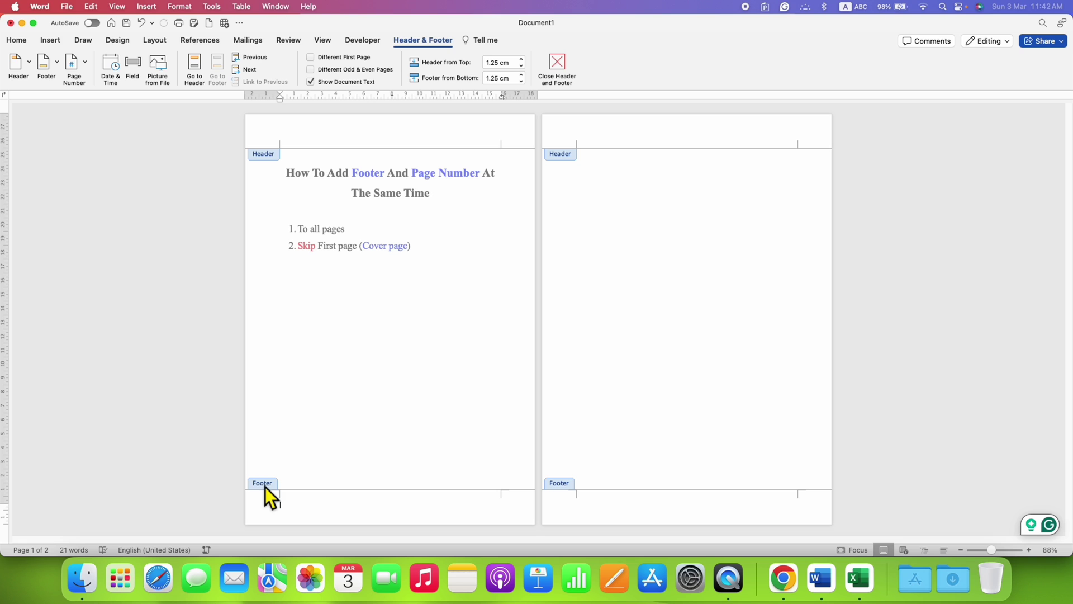
click(302, 519)
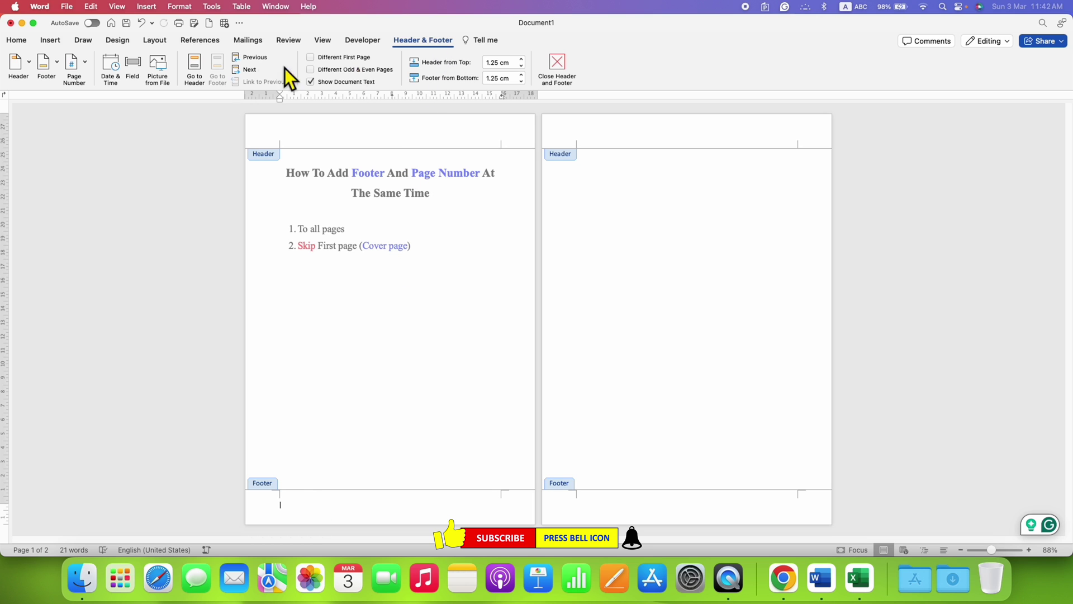
Insert right-aligned page numbers into the footers from the Page Number settings
click(85, 75)
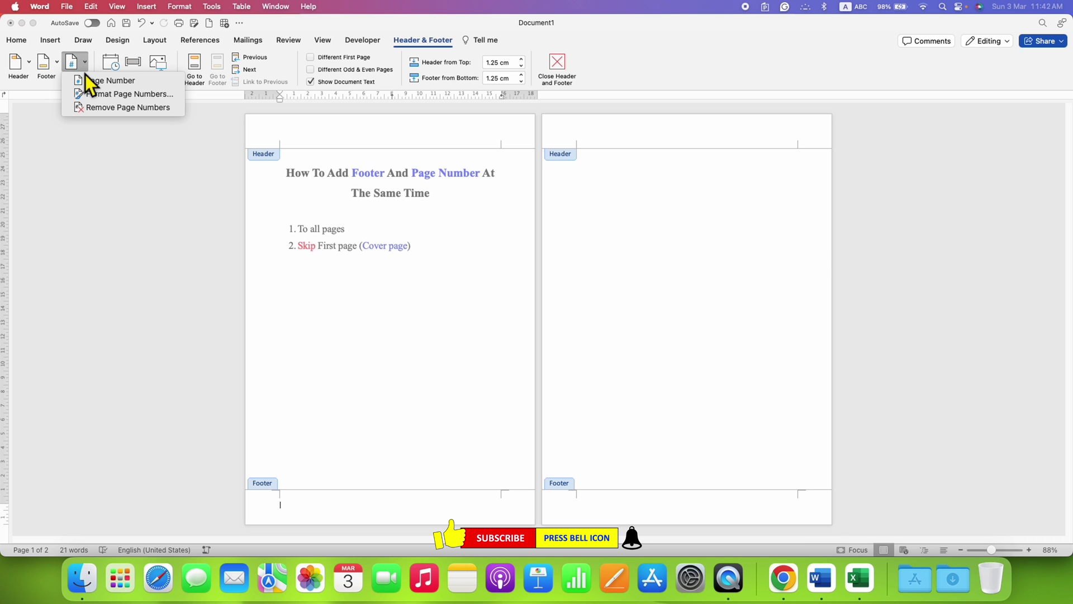
click(104, 81)
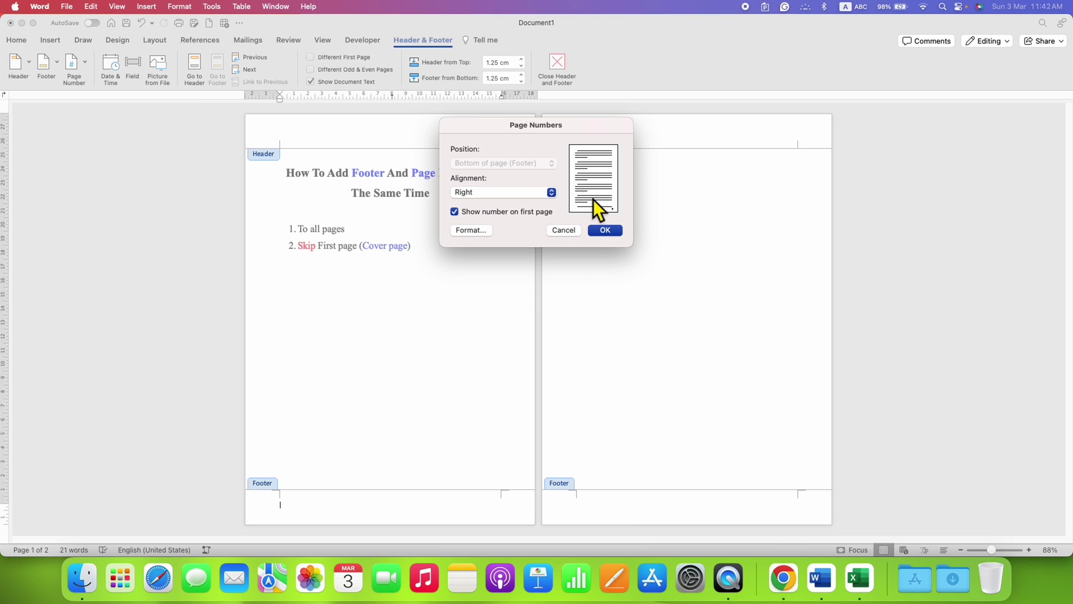
click(530, 197)
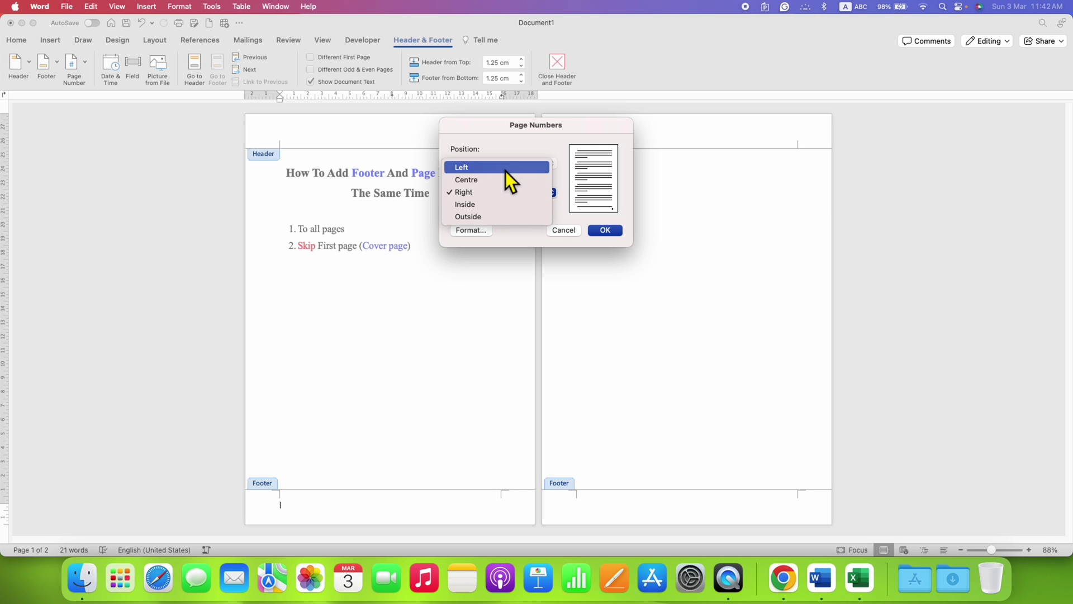
click(506, 198)
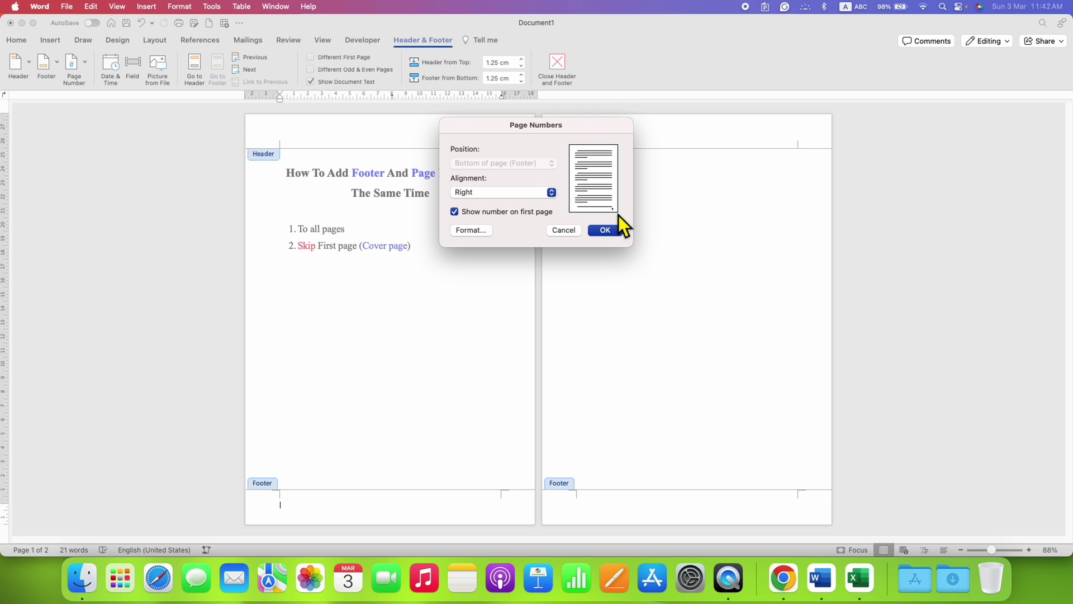
click(614, 234)
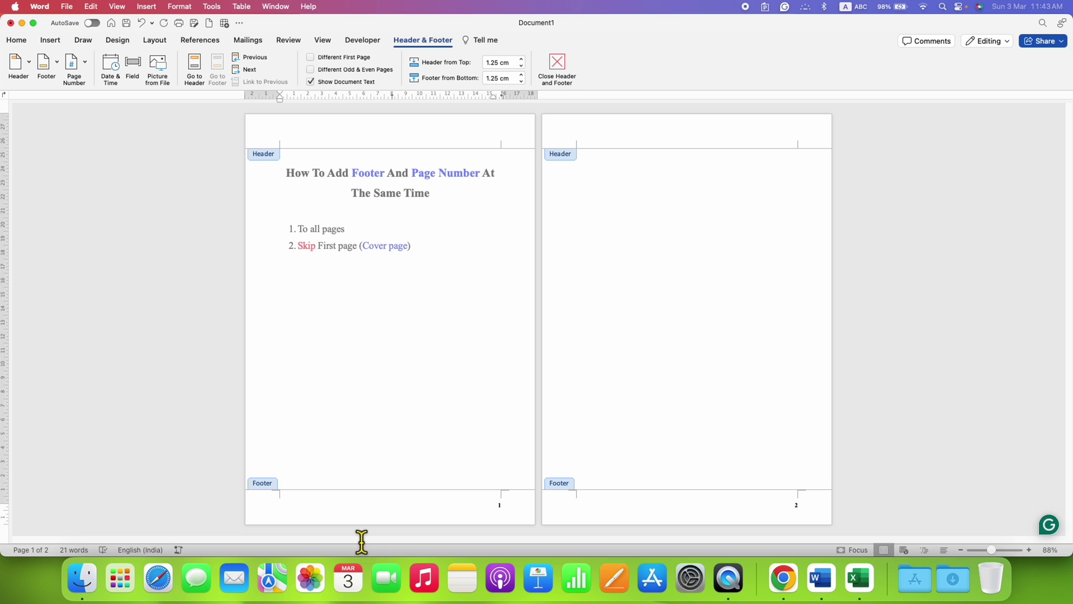
Type 'Footer Text' in the footer and select it
text(Footer Tex)
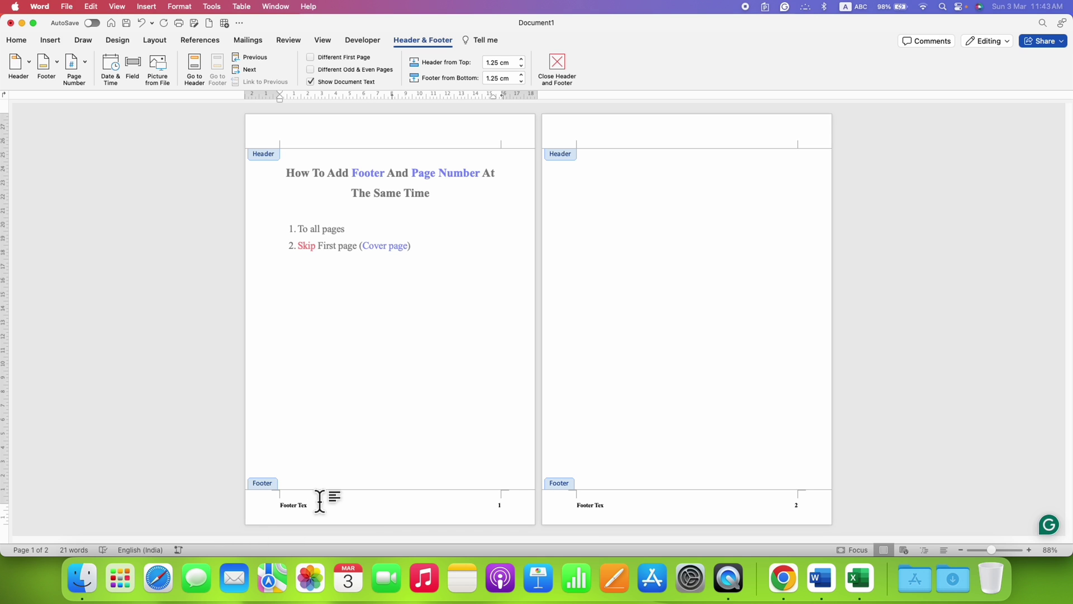
text(r)
key(BackSpace)
text(t)
key(shift+Home)
Enlarge the Footer Text to 20 pt and colour it blue
click(21, 41)
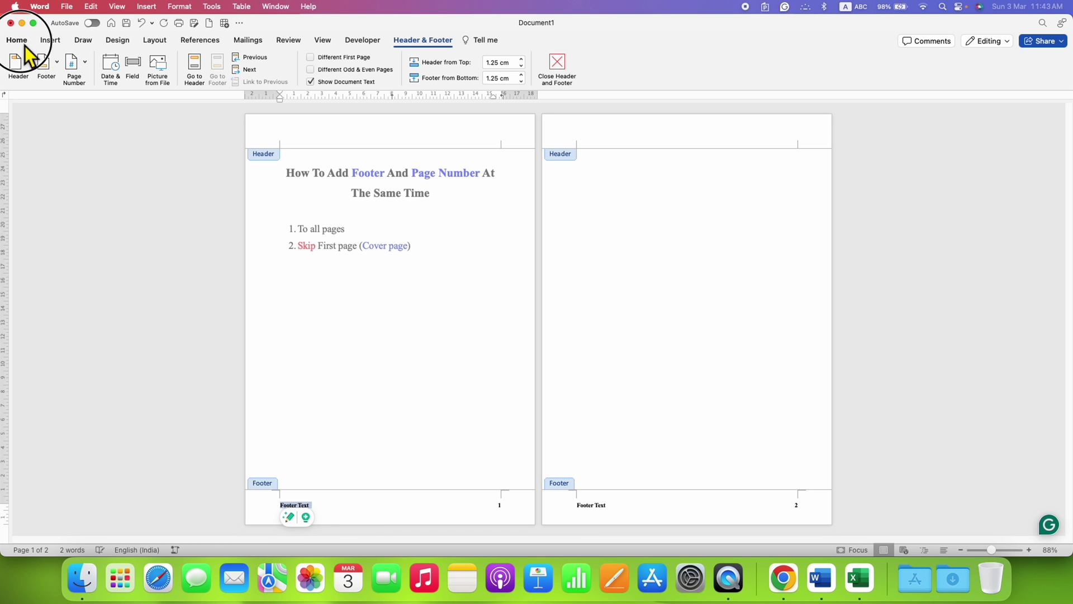
click(156, 65)
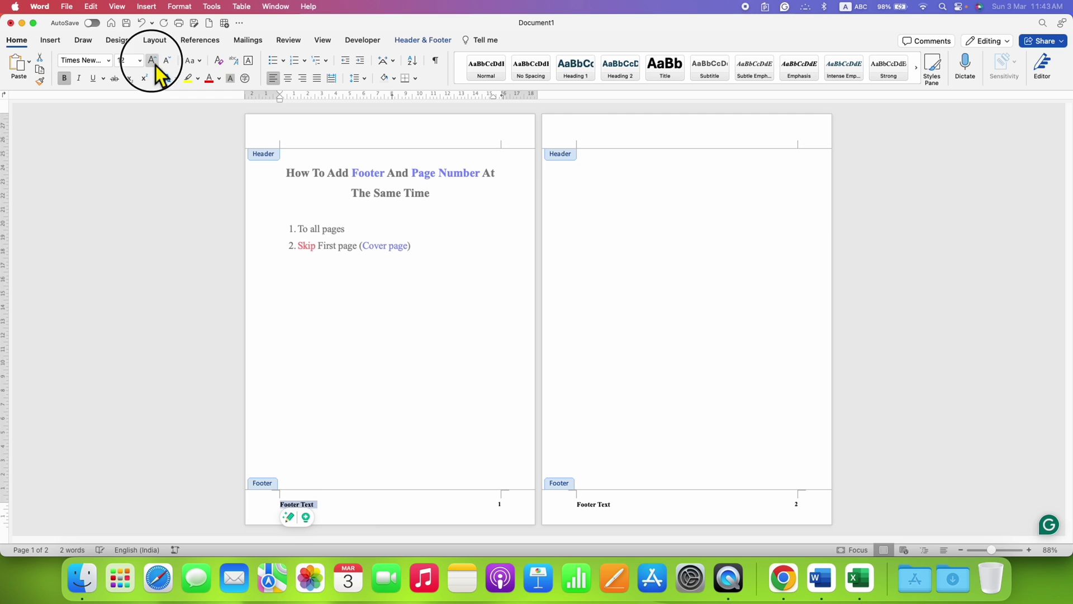
click(155, 65)
click(154, 65)
click(155, 65)
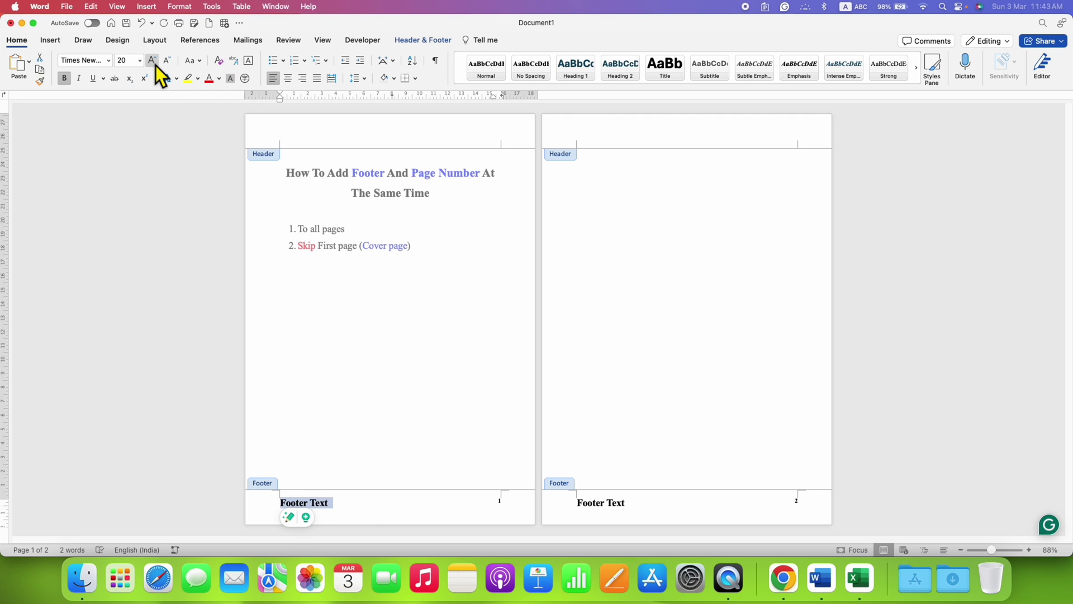
click(219, 79)
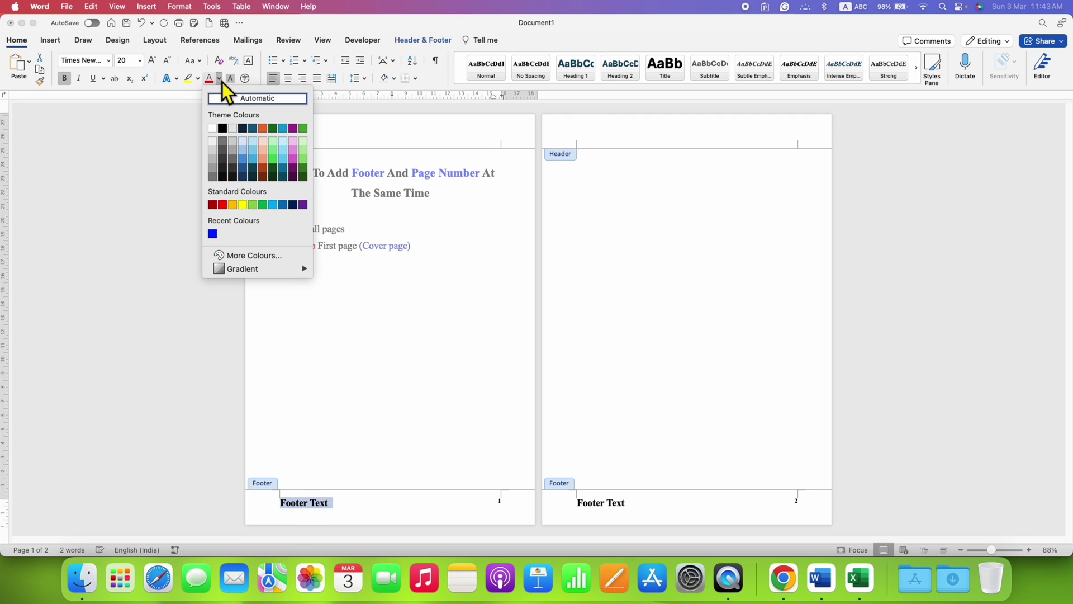
click(212, 234)
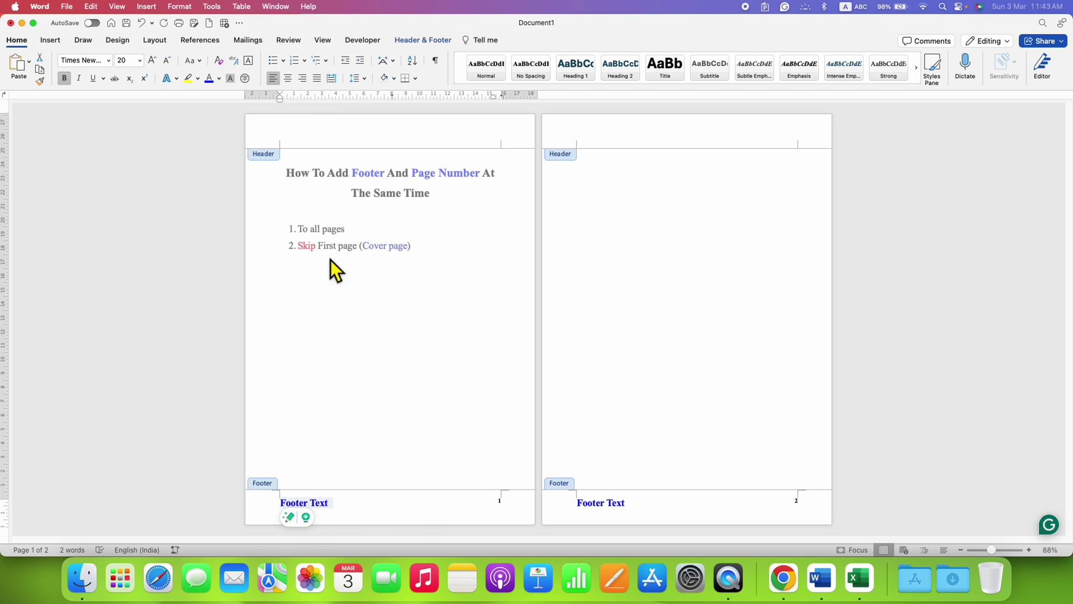
Right-align the Footer Text and enlarge the page number to 20 pt
click(295, 85)
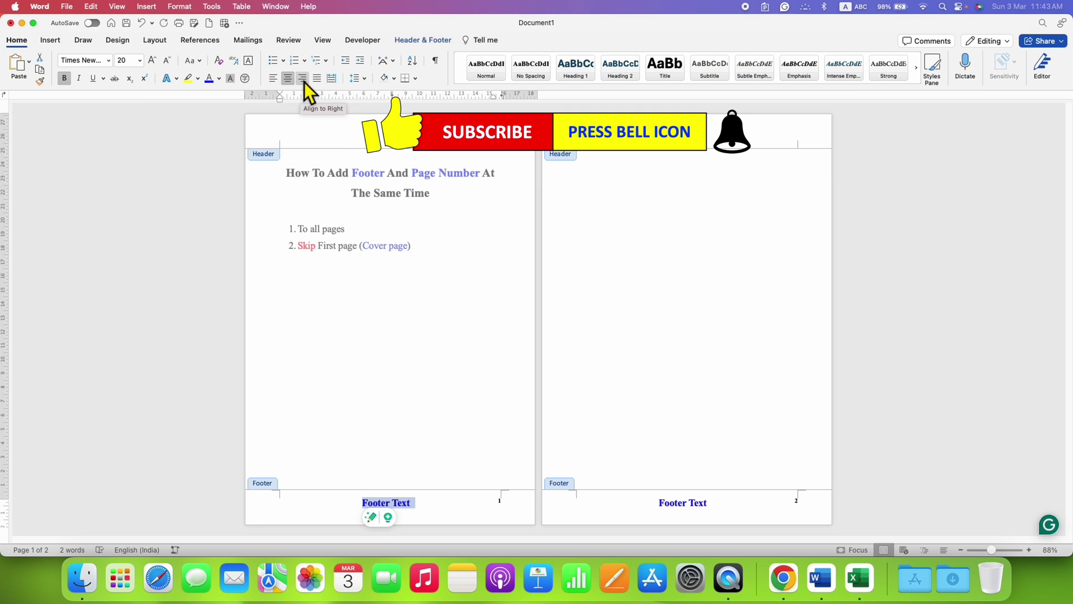
click(303, 80)
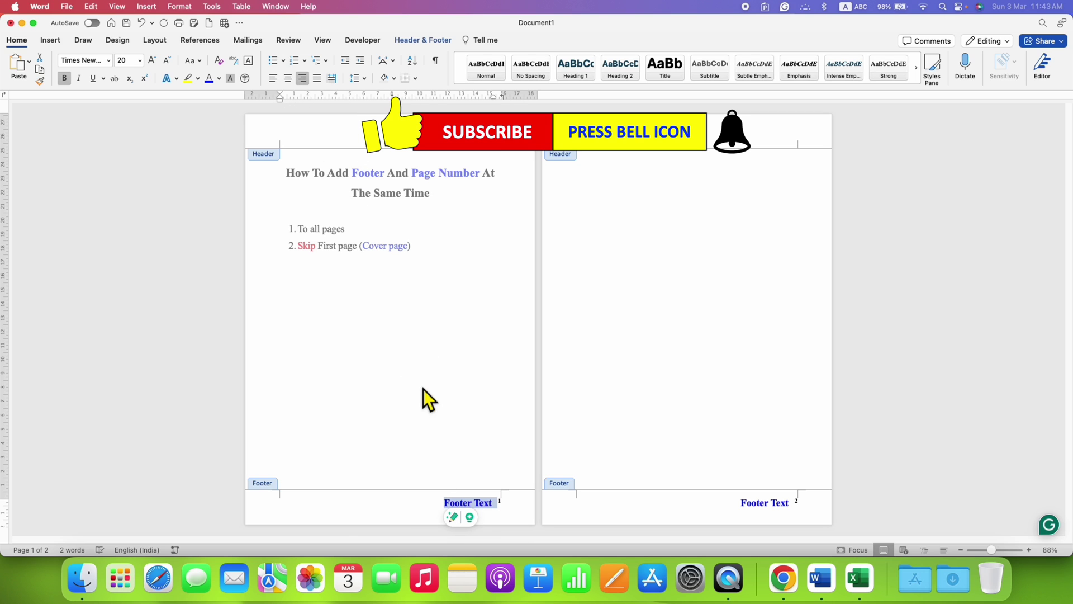
click(501, 500)
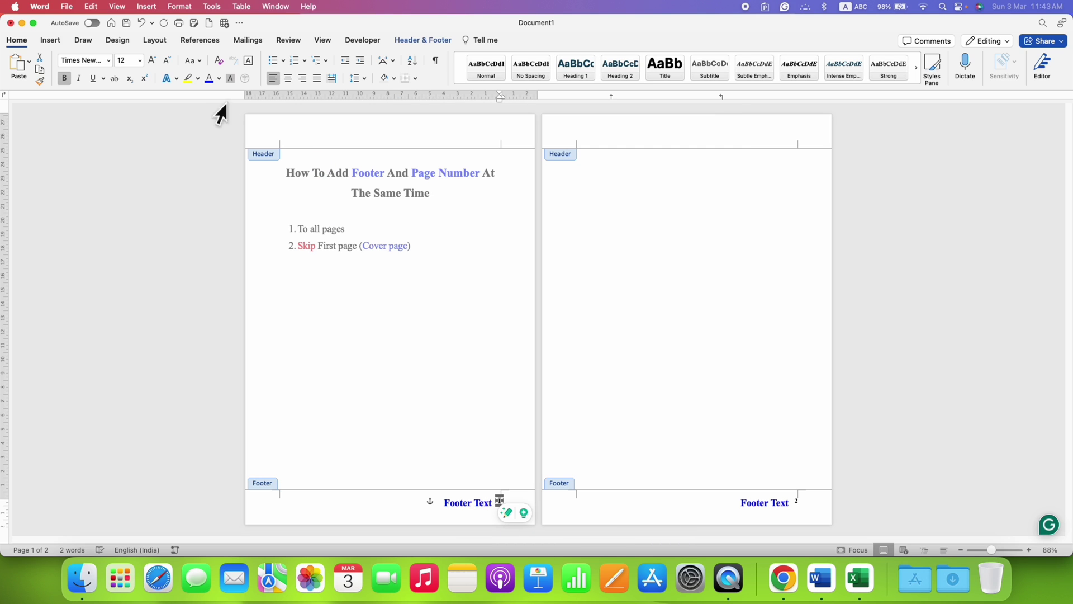
click(158, 63)
click(158, 62)
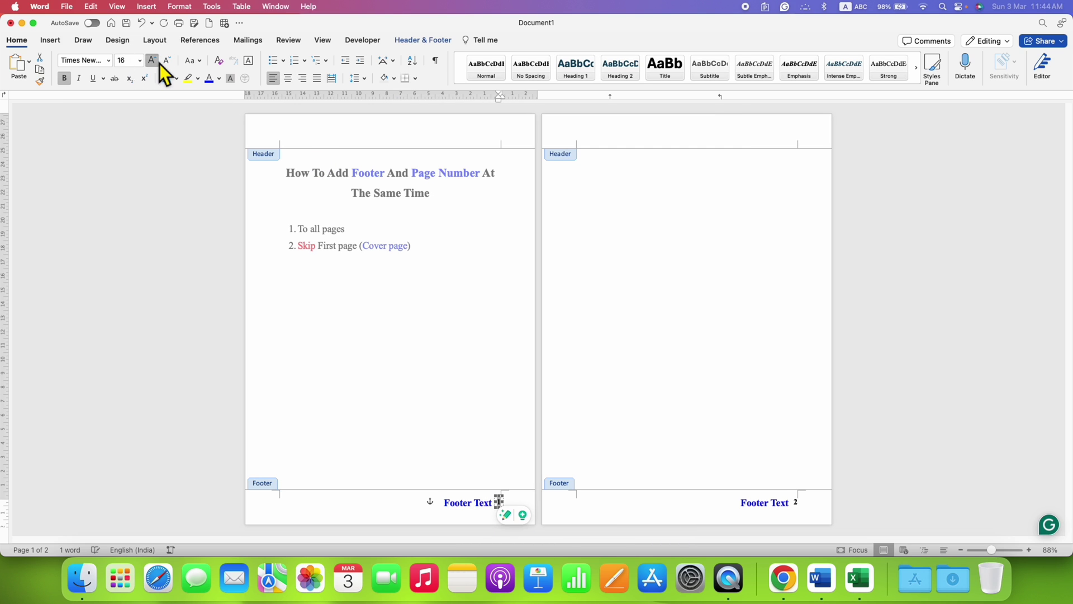
click(159, 64)
click(159, 64)
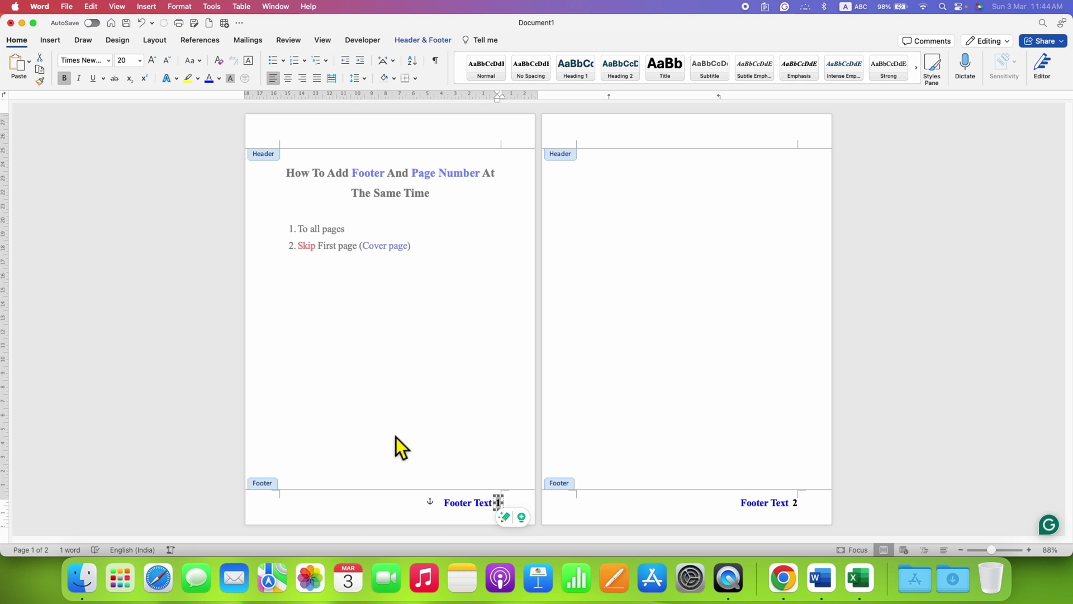
click(419, 535)
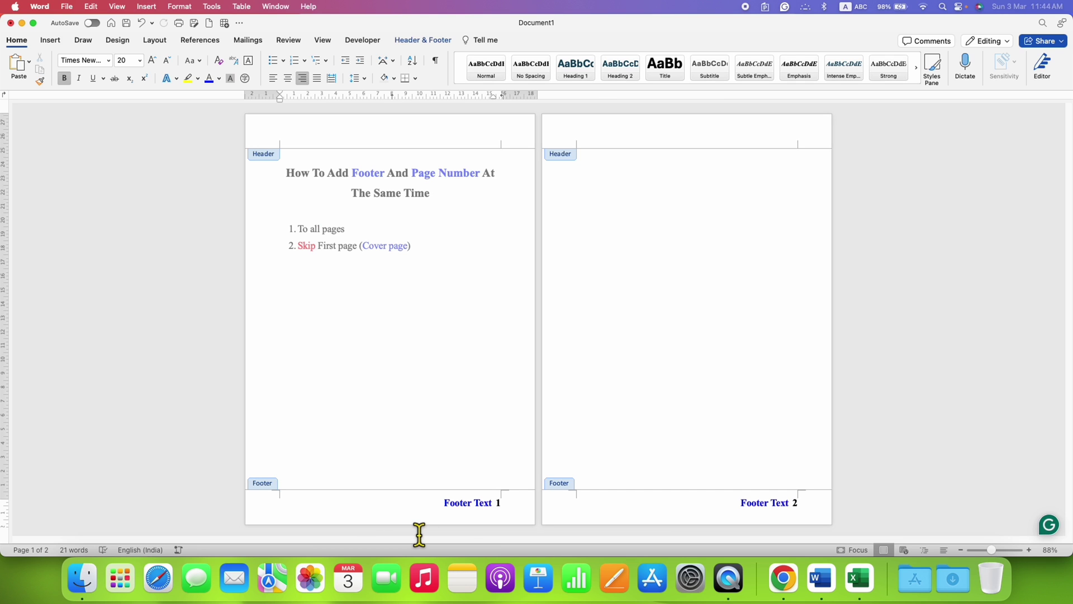
Exit footer editing to the body, then reopen the footer for editing
double_click(412, 366)
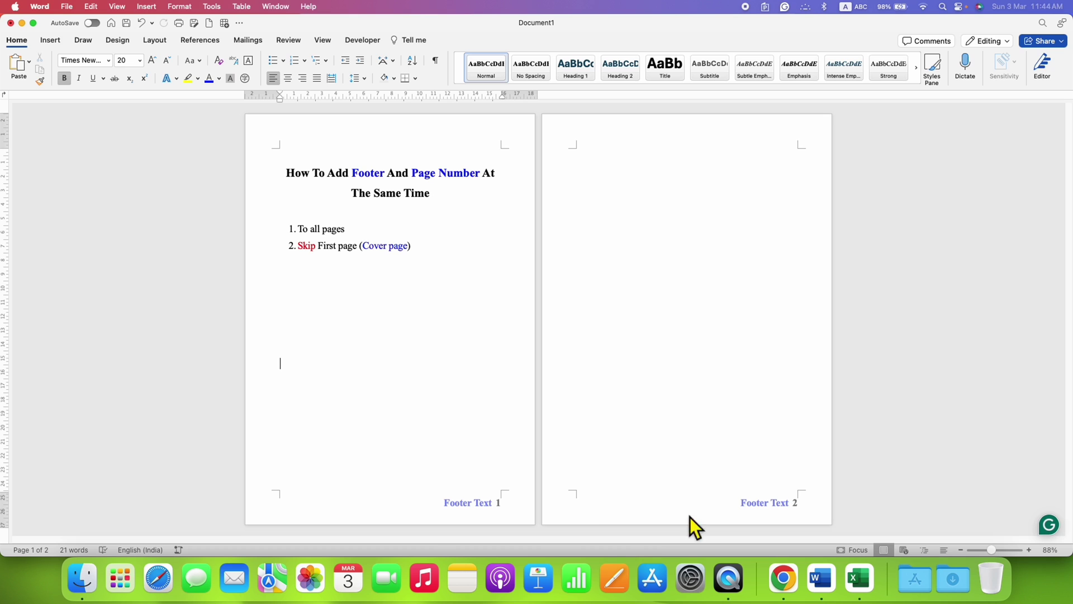
double_click(415, 516)
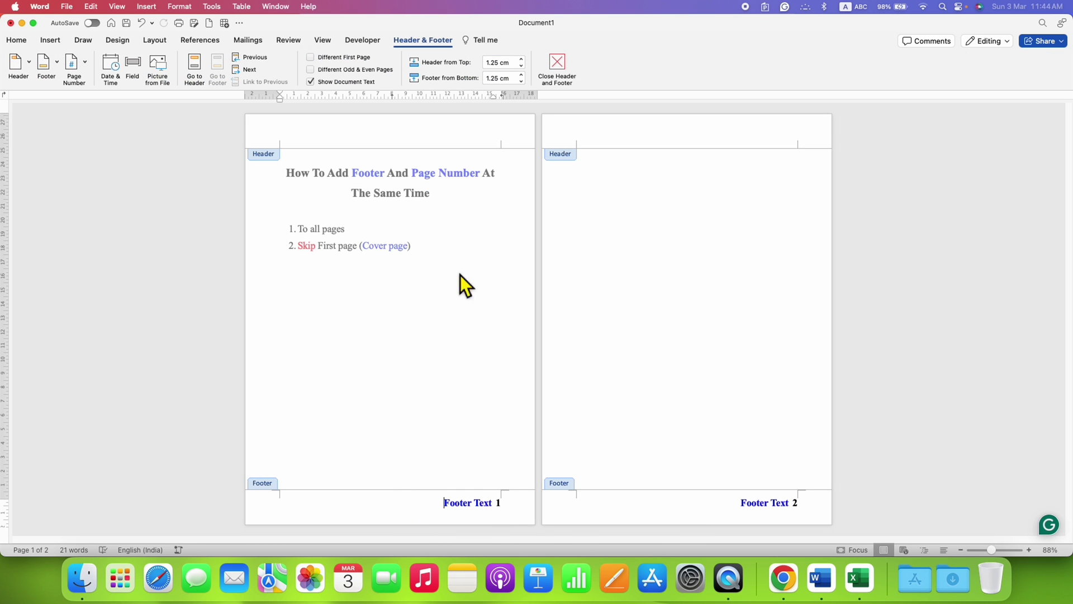
Enable Different First Page so page 1's footer is empty, then move to page 2's footer
click(346, 60)
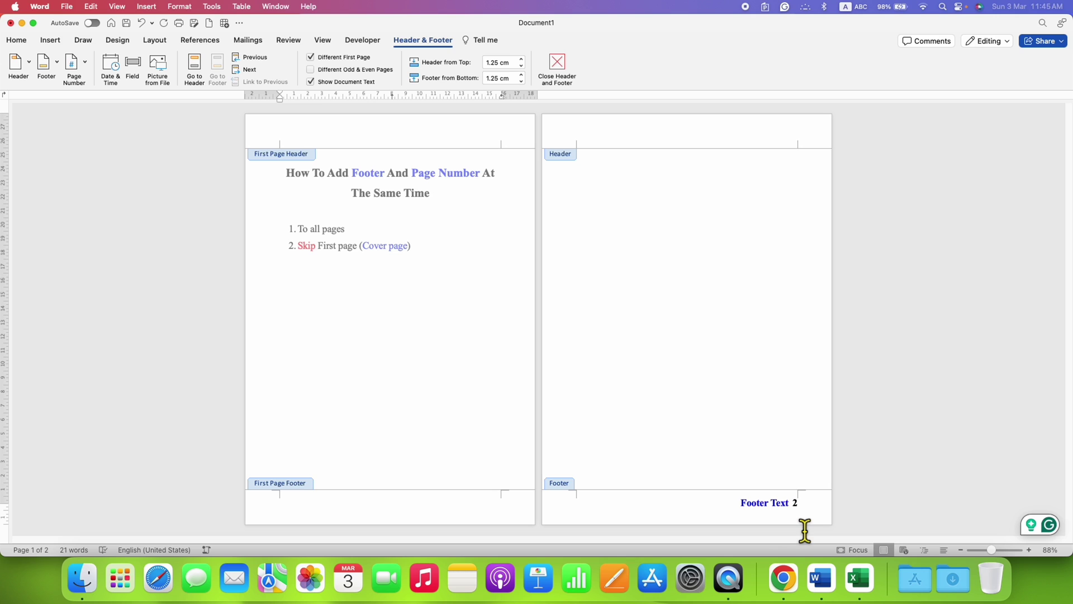
click(731, 514)
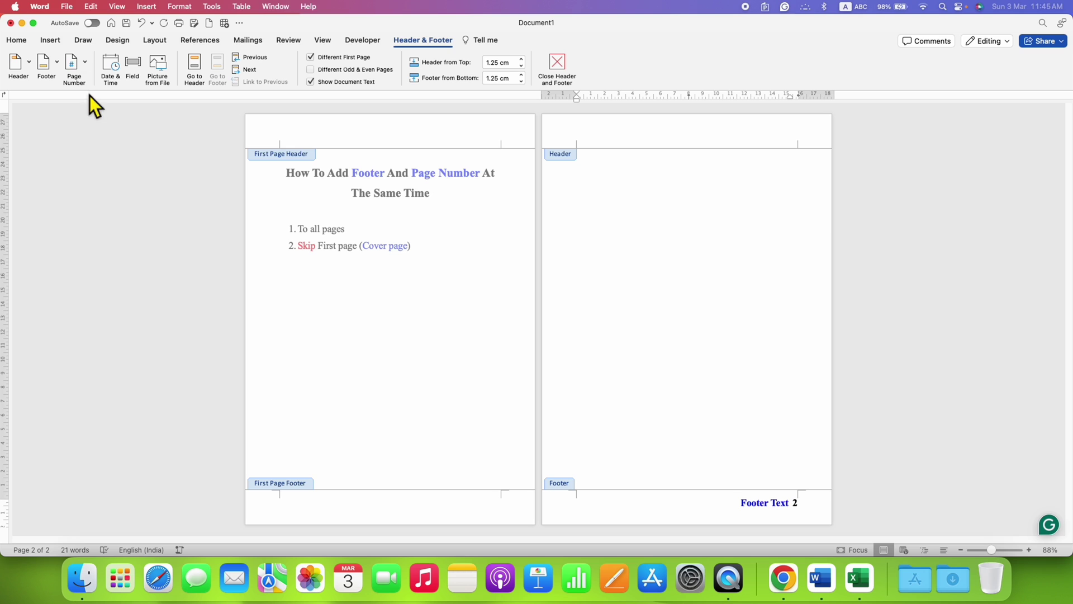
Set page numbering to start at 0 so page 2's footer shows 1
click(88, 73)
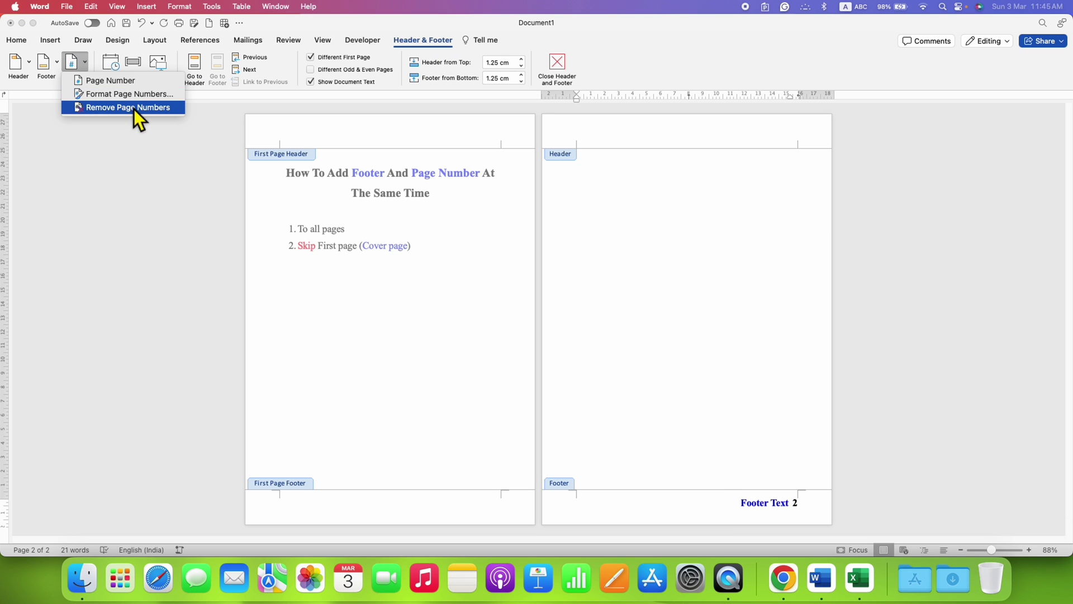
click(164, 100)
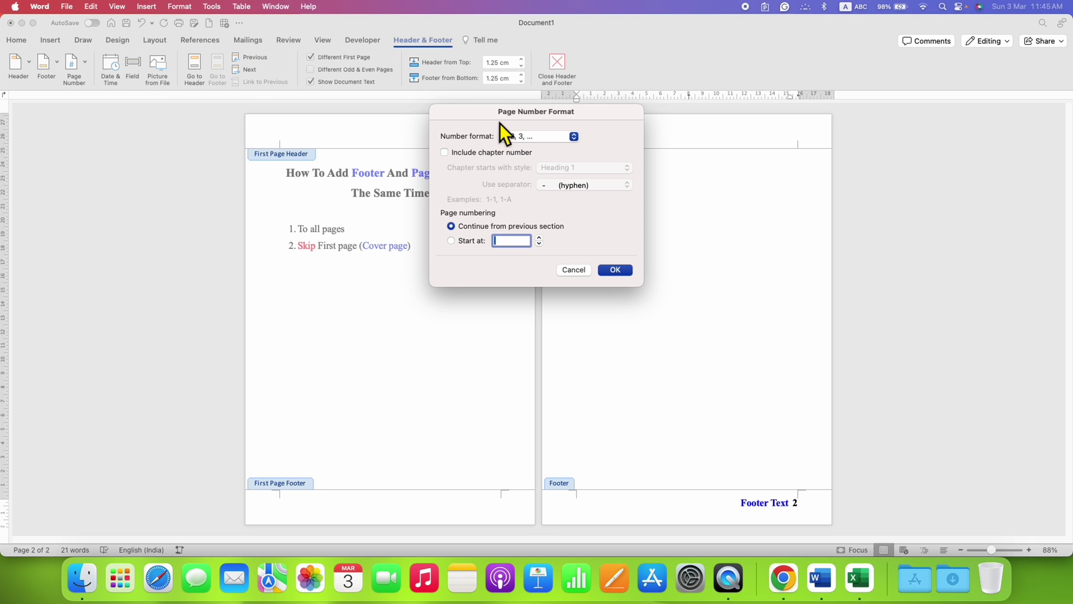
drag(500, 120, 521, 175)
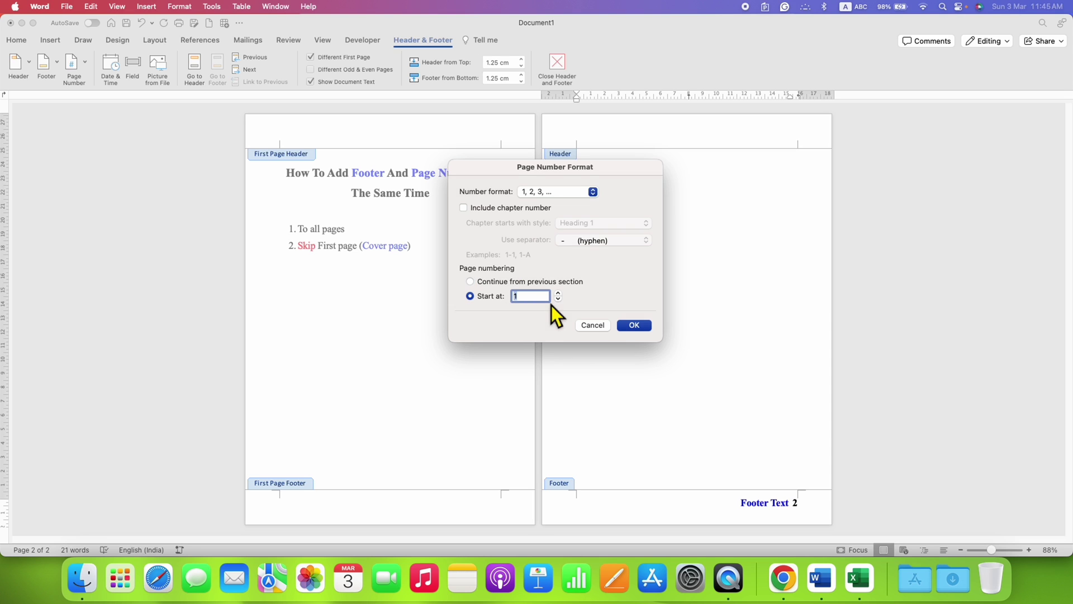
text(0)
click(636, 331)
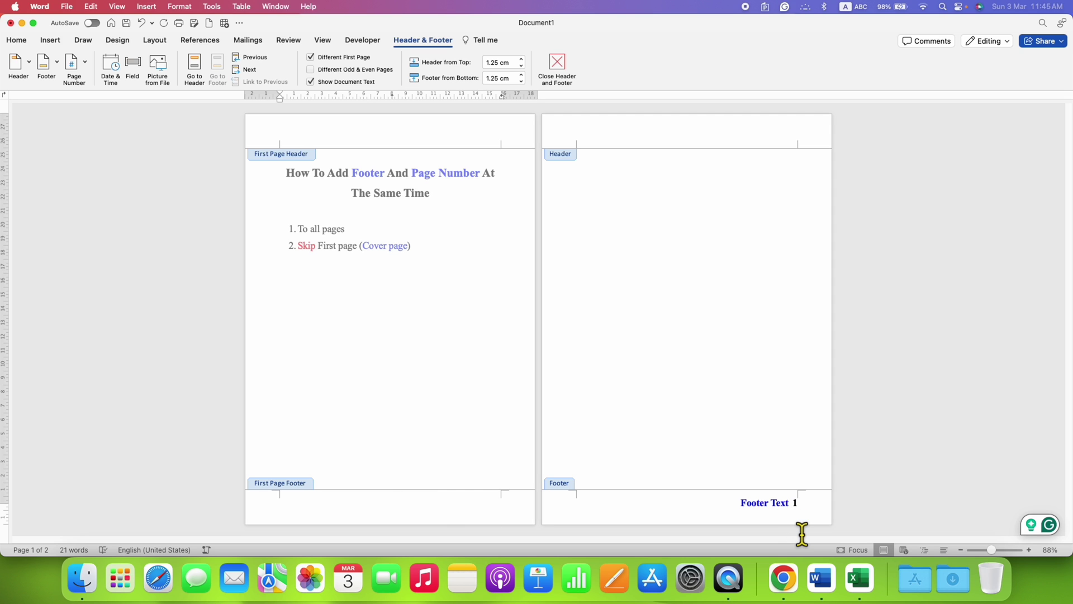
Close footer editing, zoom to Page Width, and scroll up to the title
double_click(407, 342)
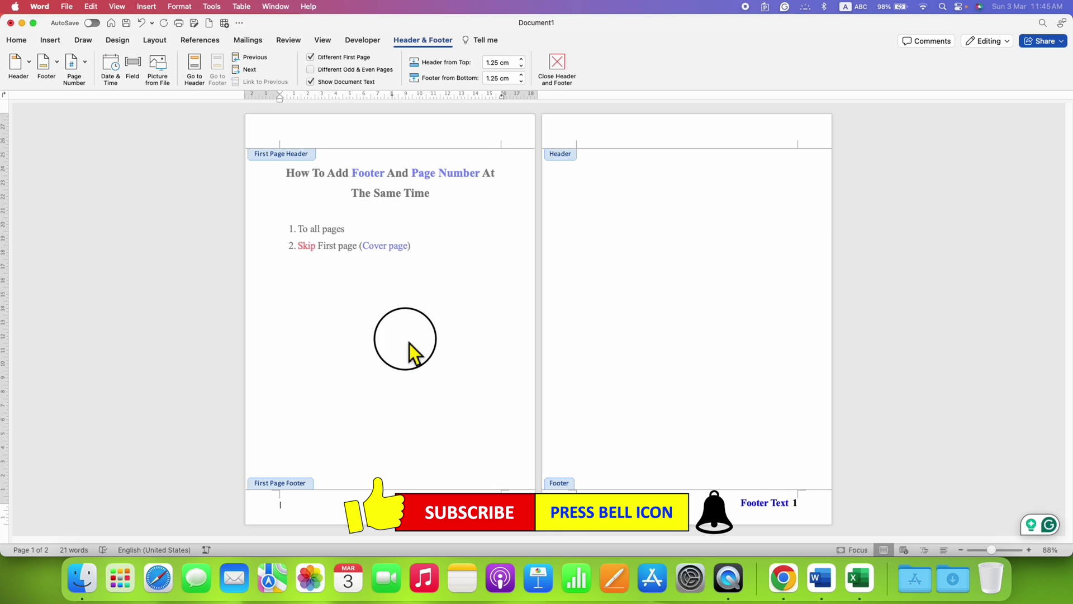
click(324, 40)
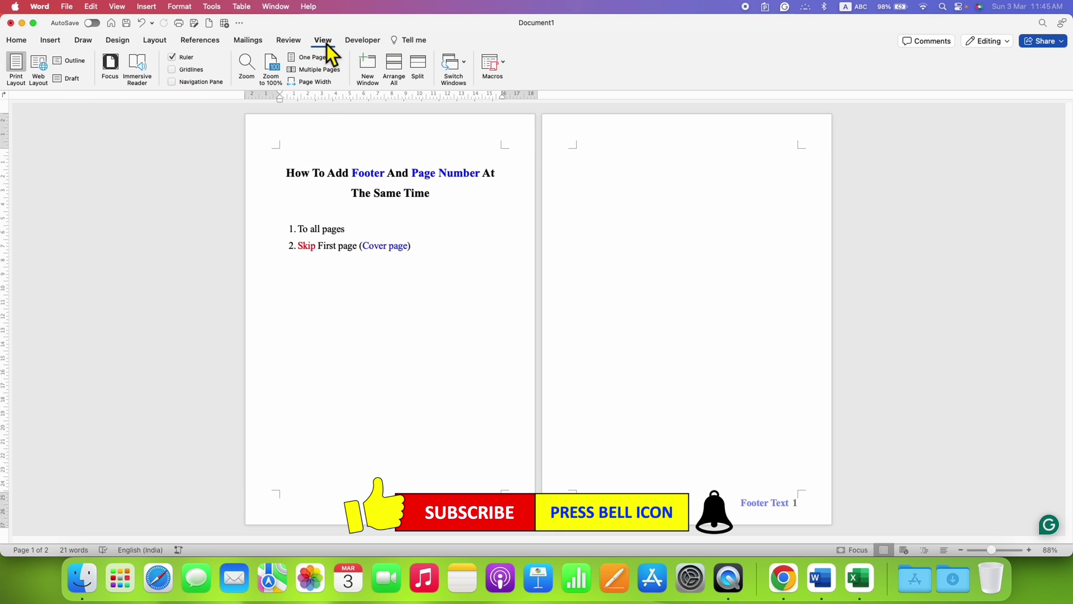
click(325, 84)
scroll(615, 425, up, 5)
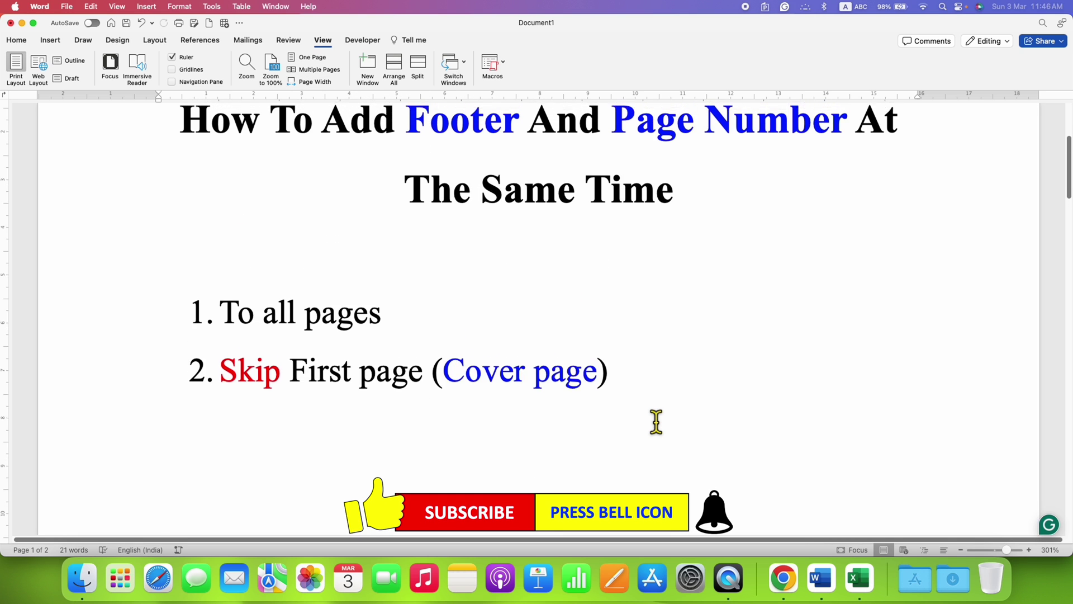
scroll(656, 422, up, 2)
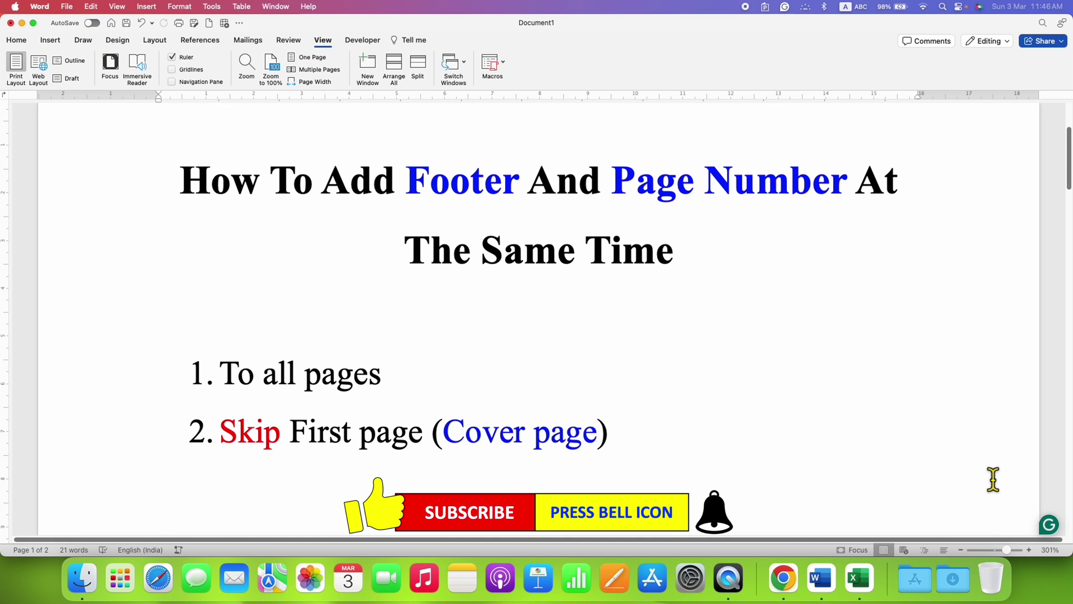